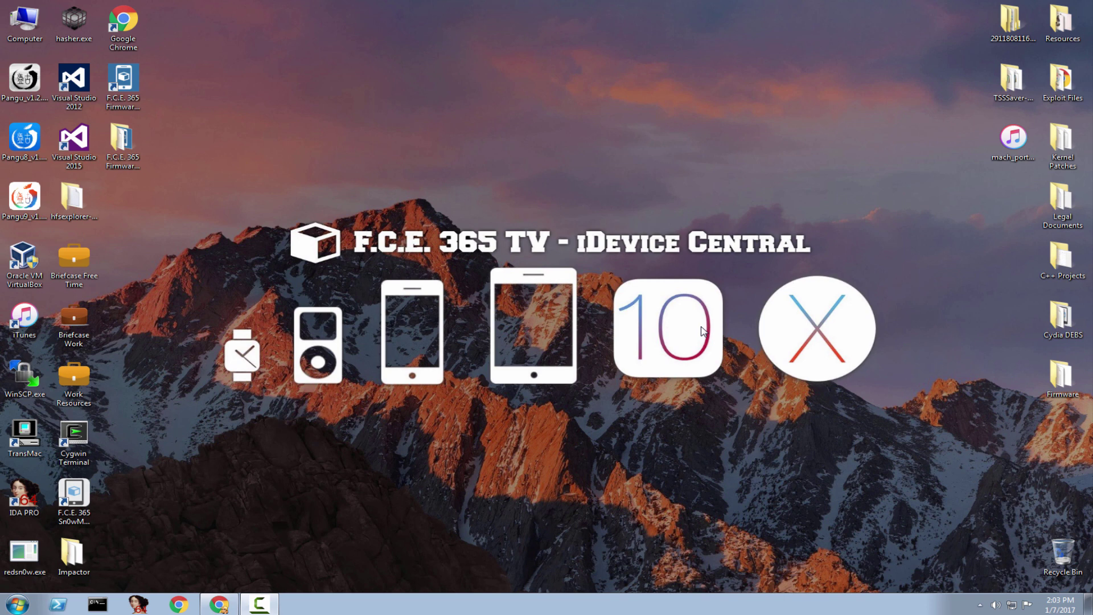
Restore Chrome from the taskbar to show the F.C.E. 365 TV - iDevice Central channel
click(123, 83)
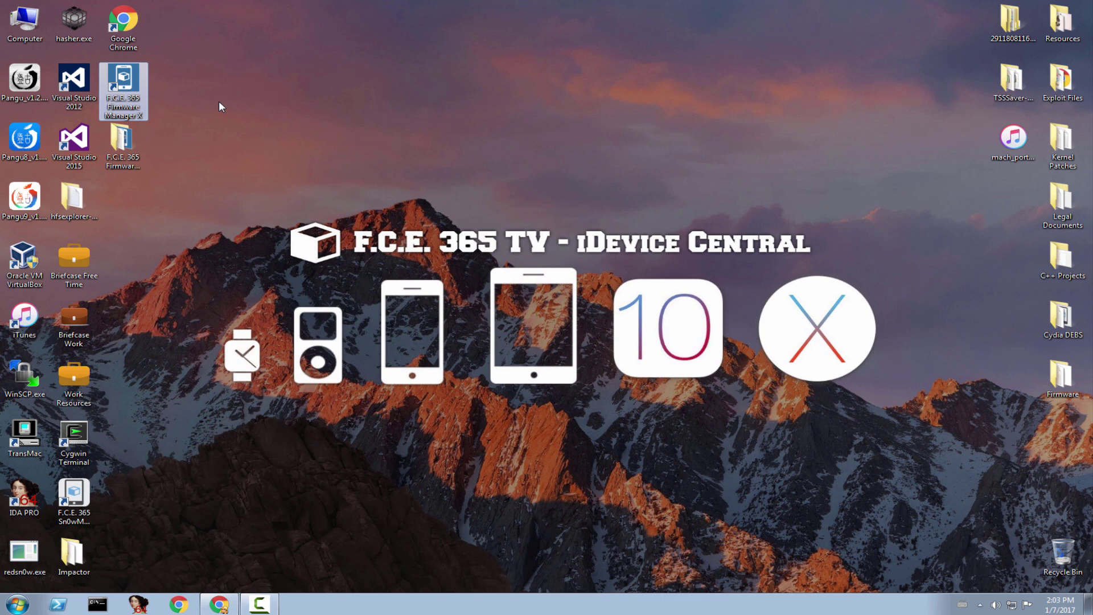
click(219, 102)
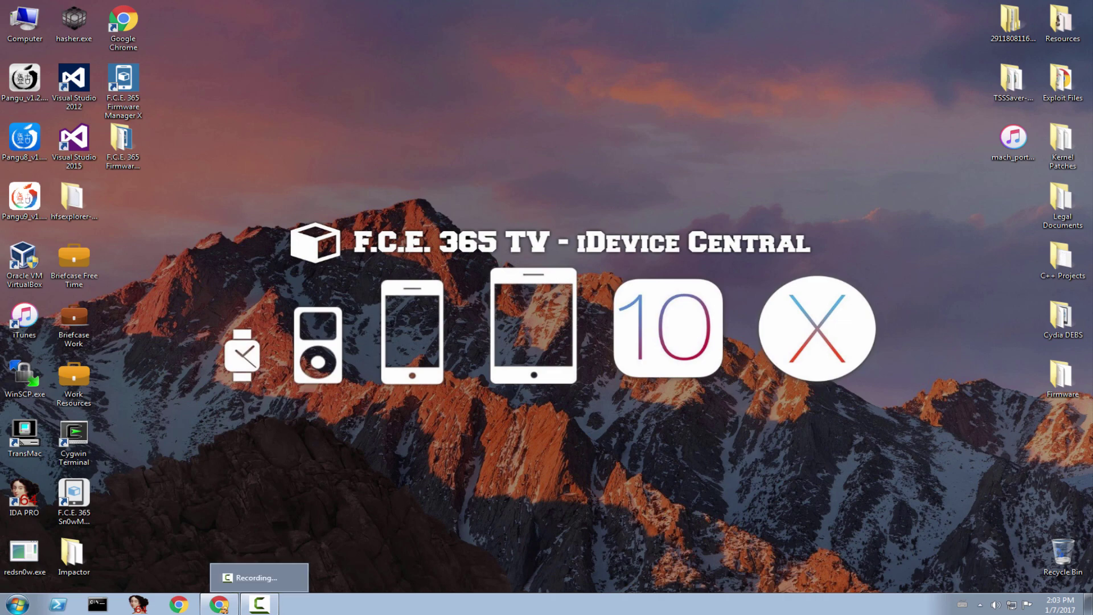
click(220, 607)
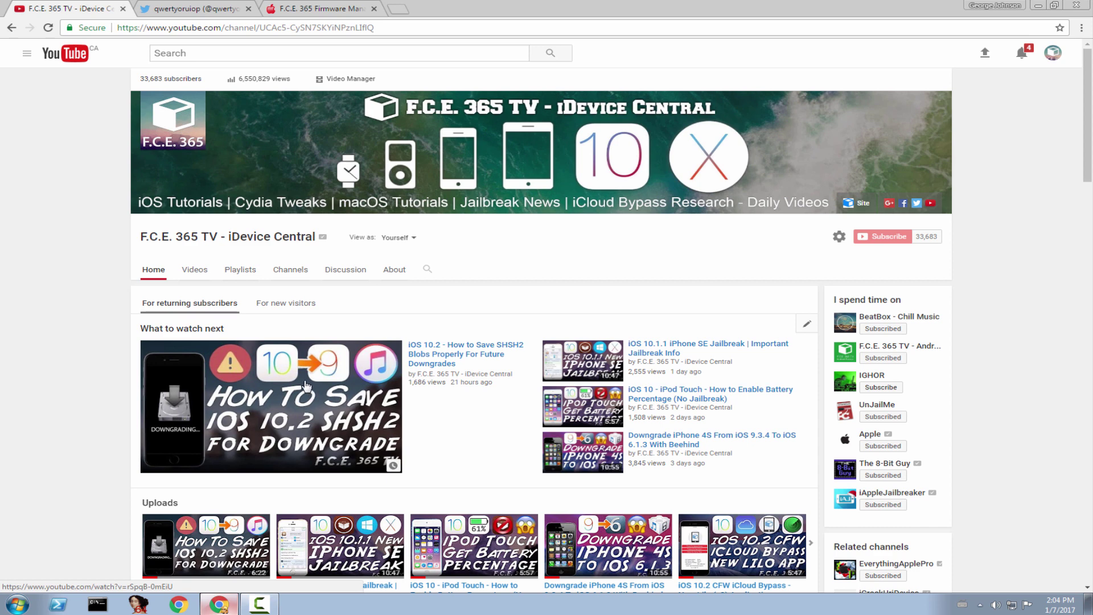
Switch to the developer's Twitter profile tab with the 10.1 jailbreak fix tweet
click(171, 7)
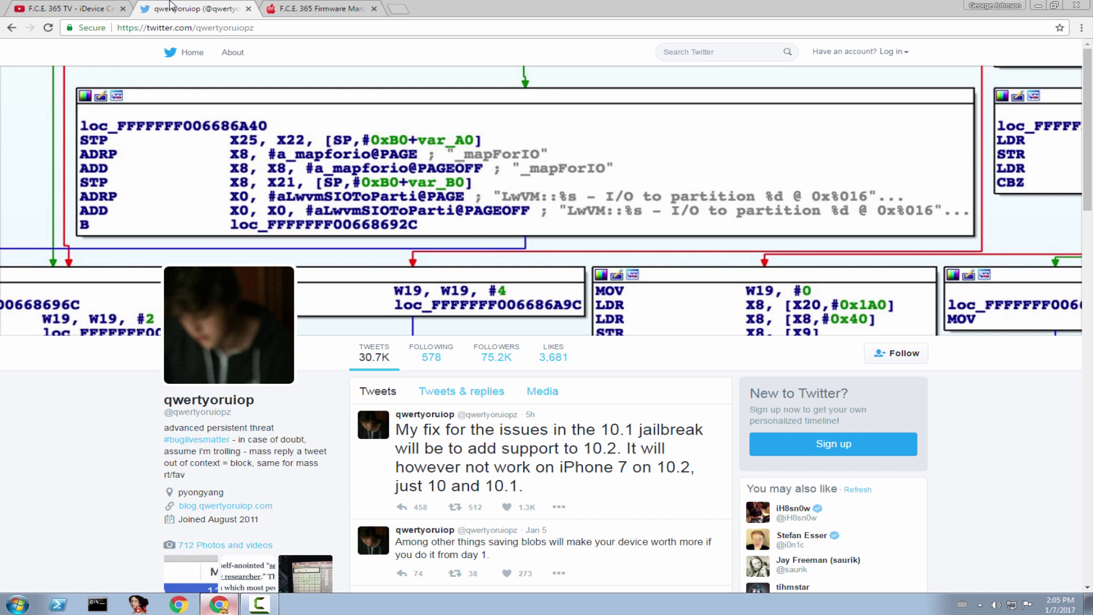
Close the Twitter tab to land back on the F.C.E. 365 TV YouTube channel
click(248, 8)
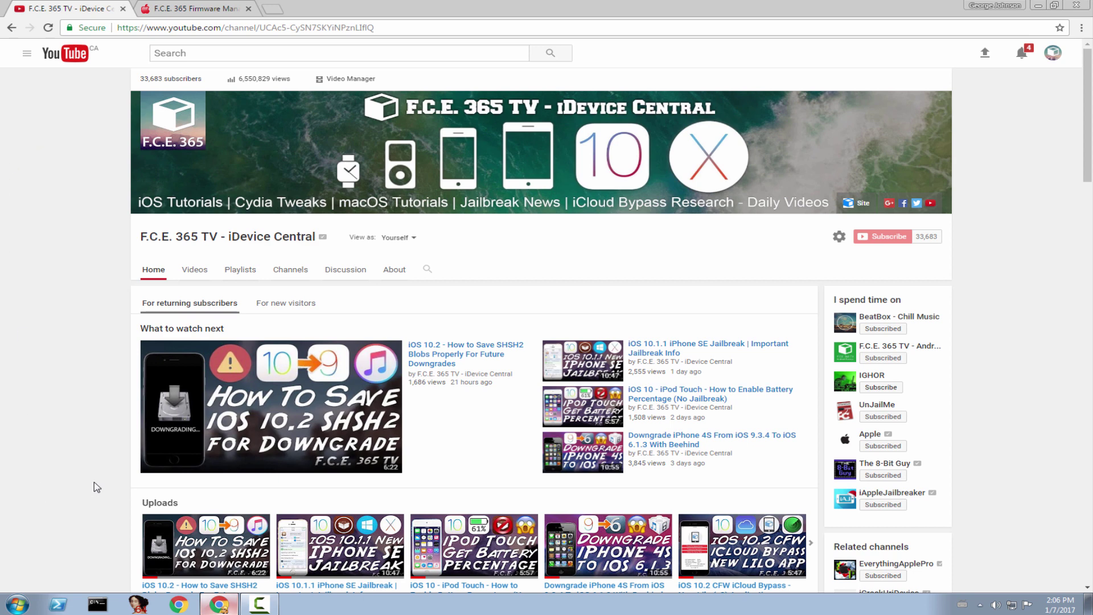
Close the YouTube tab, revealing The iPhone Wiki's F.C.E. 365 Firmware Manager article
scroll(345, 512, down, 2)
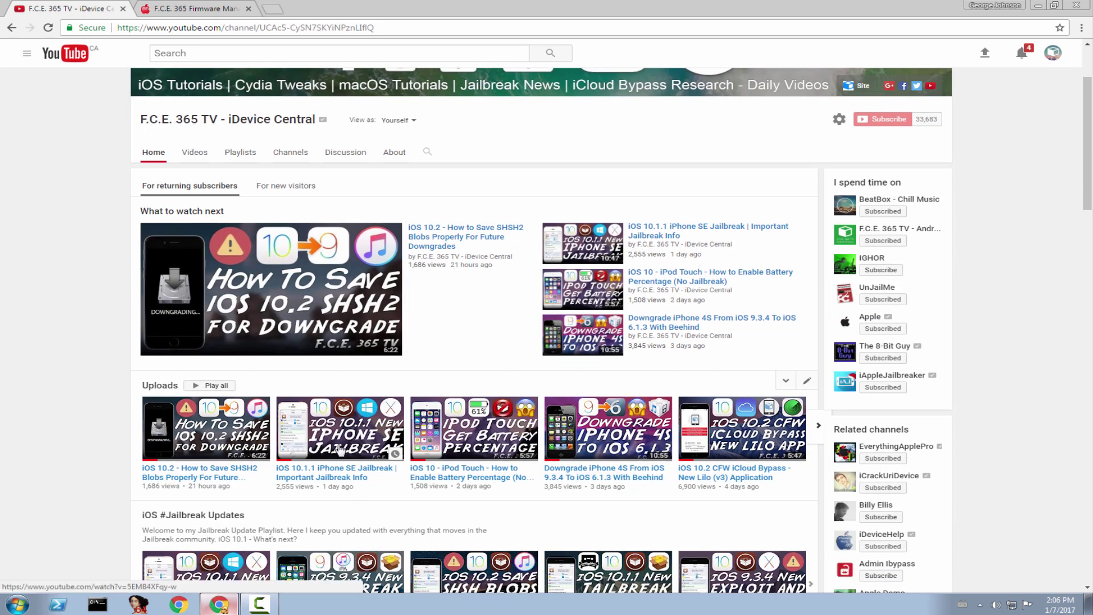
scroll(16, 376, up, 2)
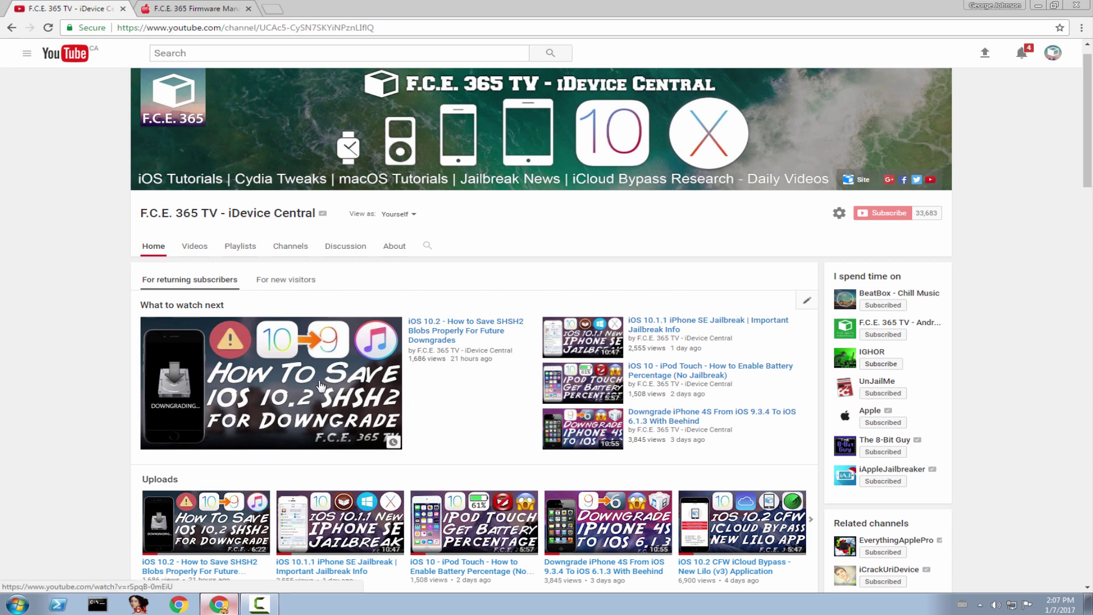
click(123, 9)
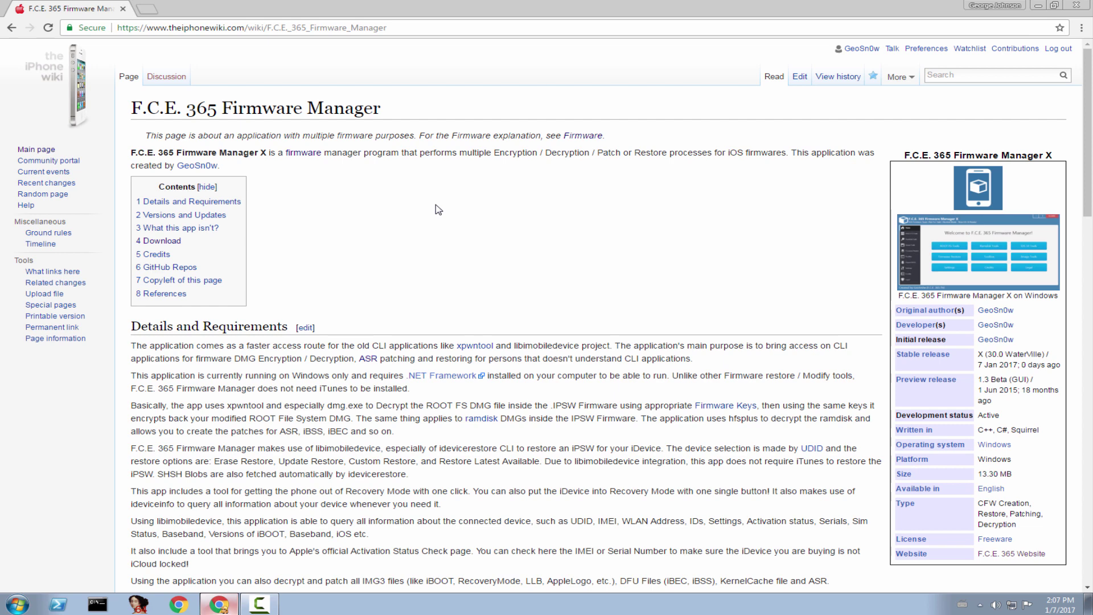
Download the X(30.0) WaterVille zip via the F.C.E. 365 Secure CDN link
scroll(1070, 336, down, 10)
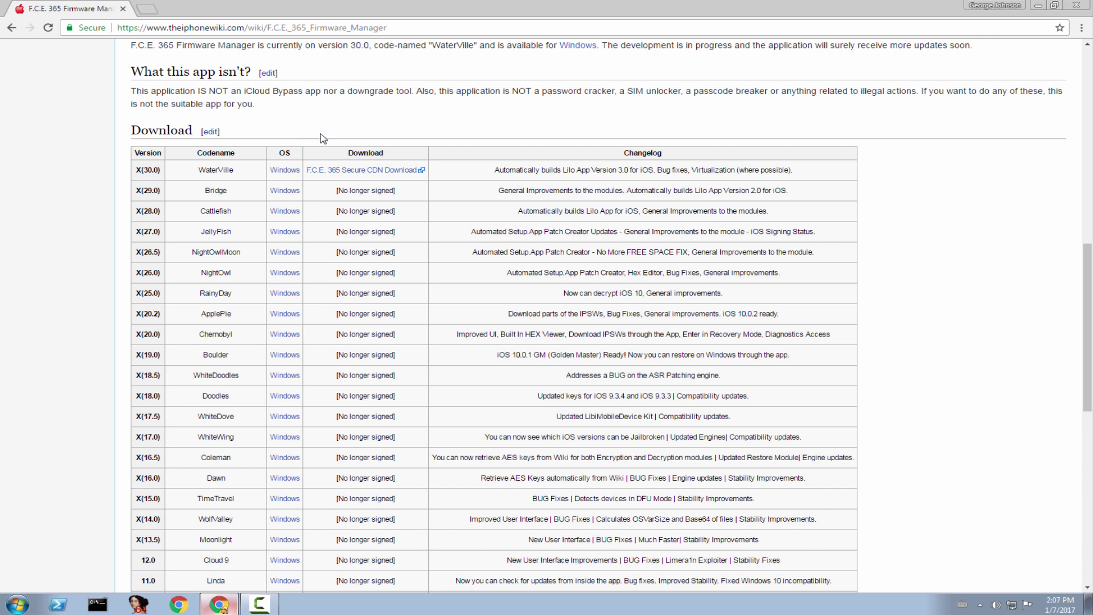
click(345, 173)
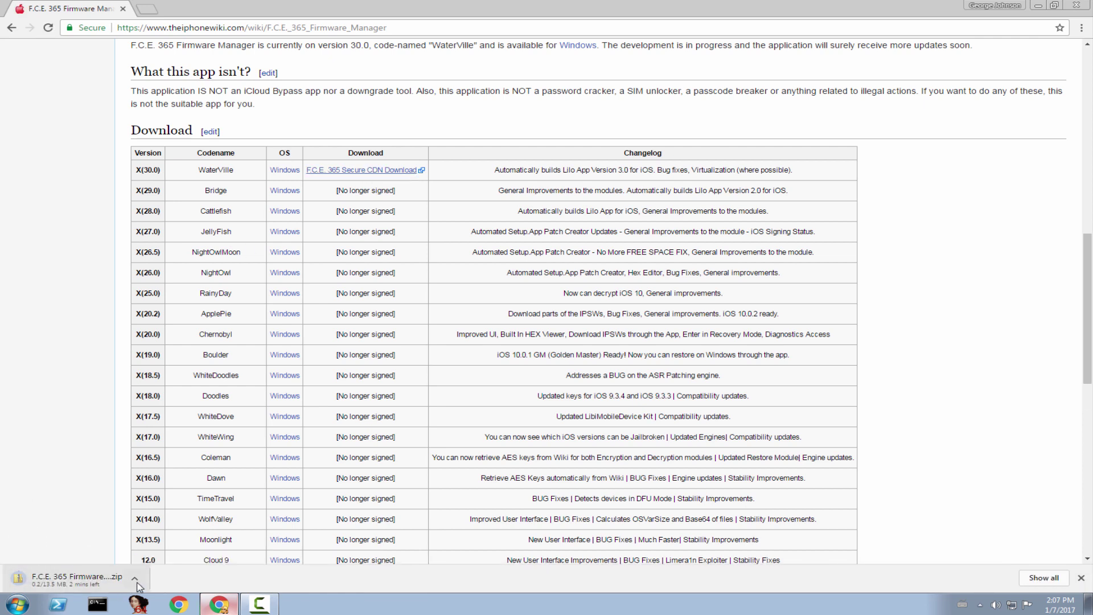
Cancel the firmware manager download, dismiss the download bar, and launch Firmware Manager X
click(135, 578)
click(149, 561)
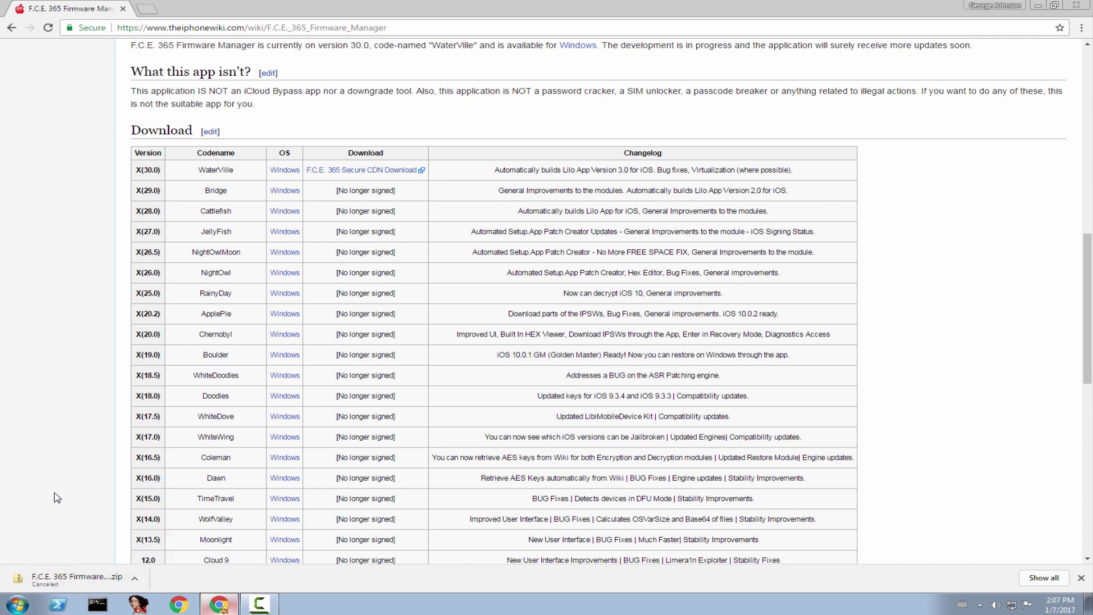
click(1081, 577)
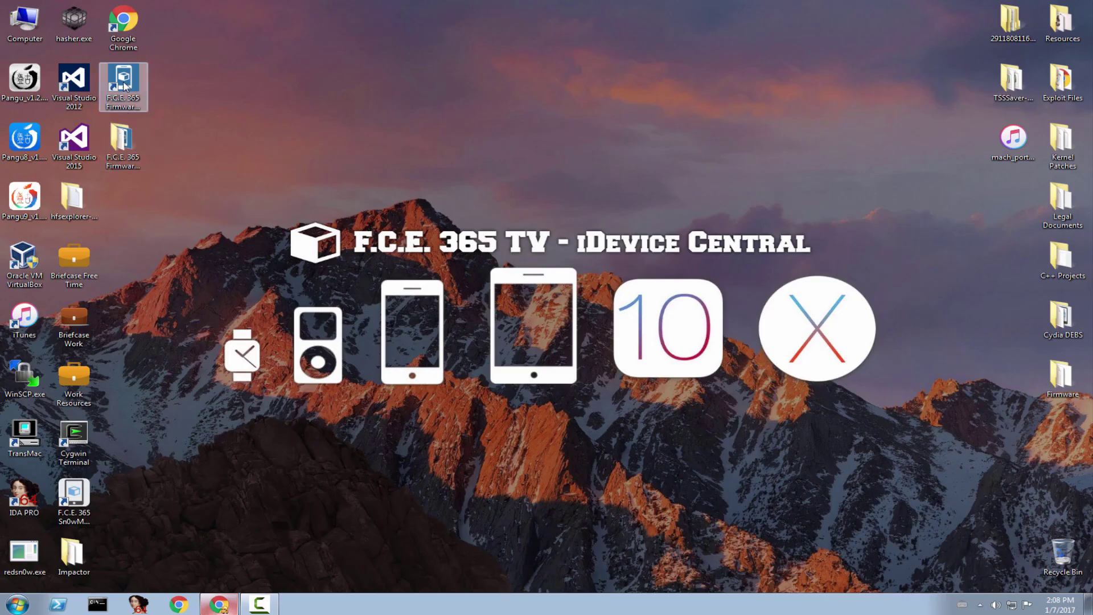
double_click(124, 84)
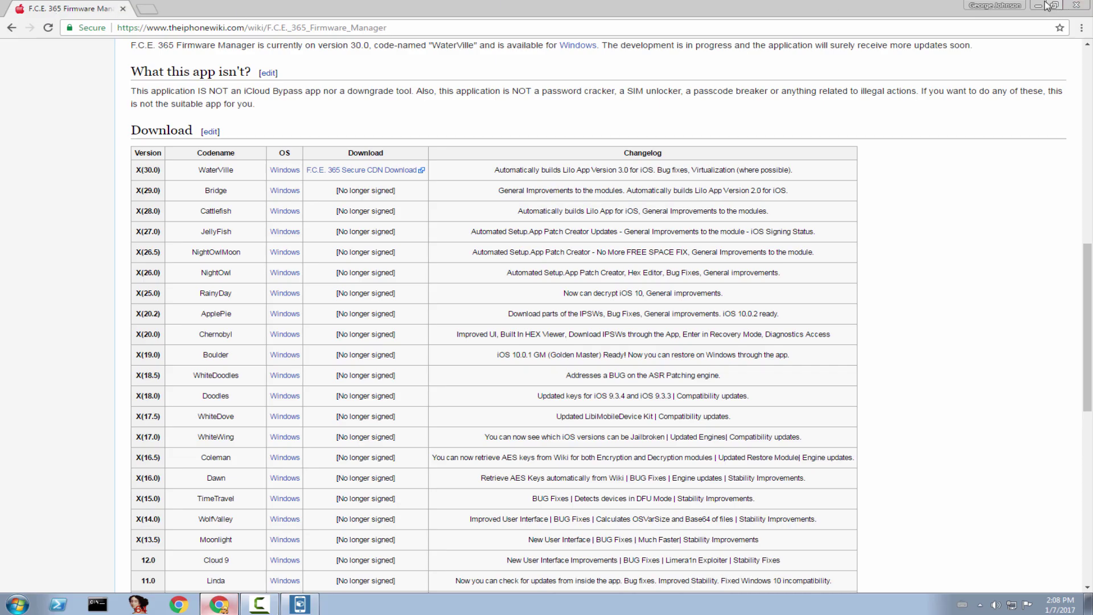
Build Lilo App v3.0 from the third page of the ToolBox, producing the Lilo v3.0 ipa
click(1040, 5)
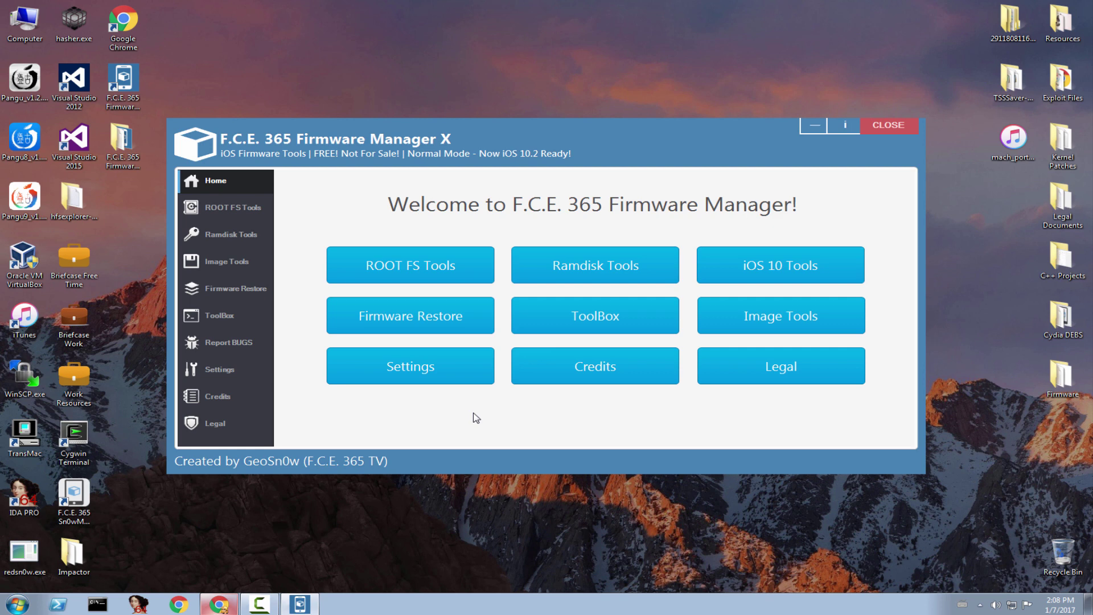
click(616, 315)
click(813, 405)
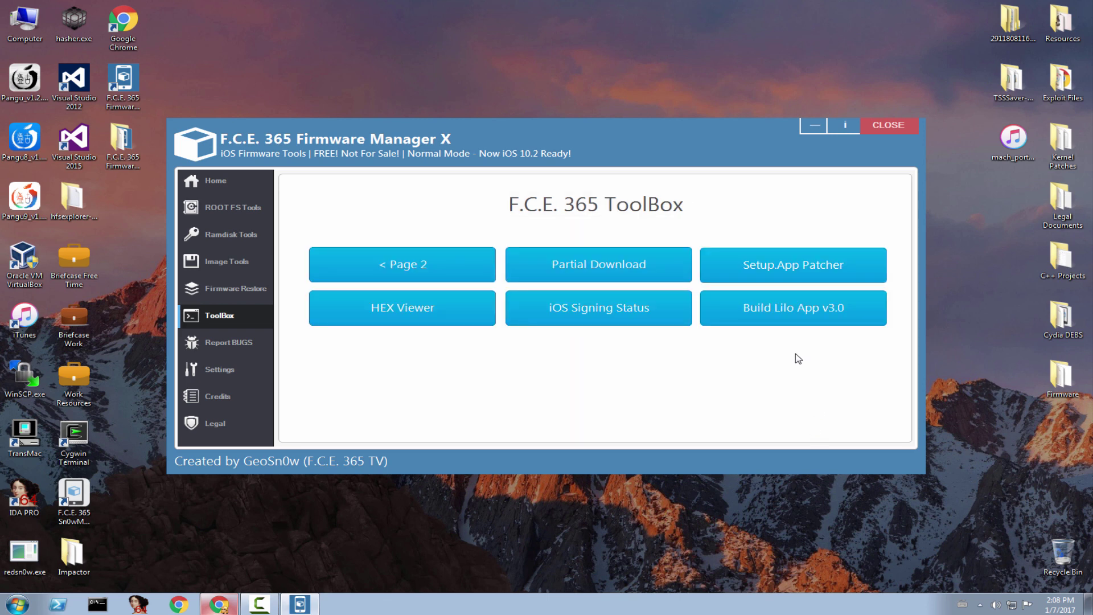
click(825, 310)
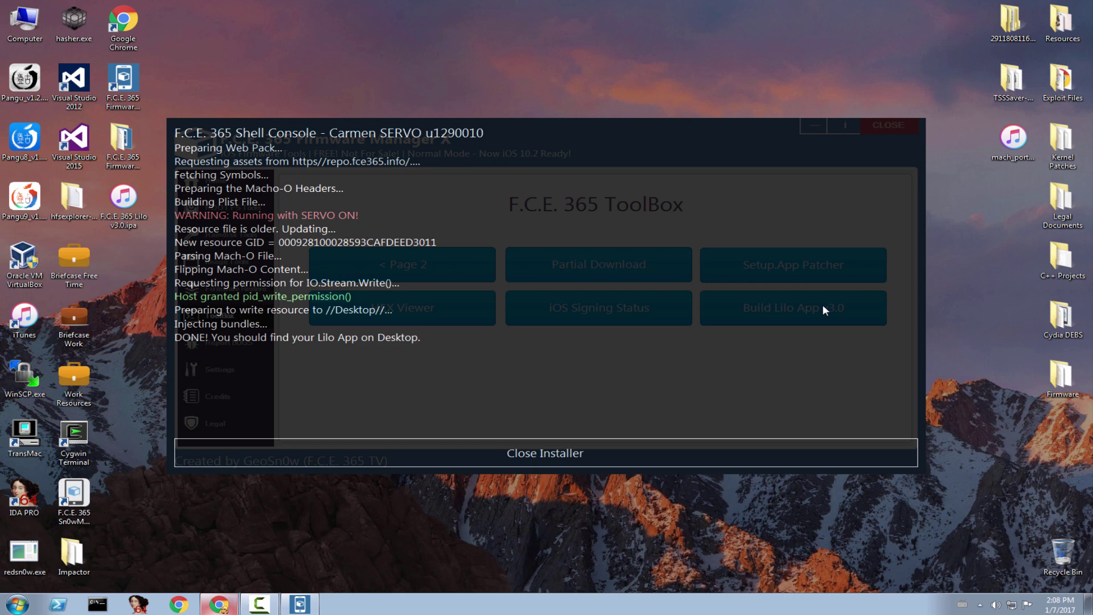
Run Impactor.exe from its folder, drop the Lilo v3.0 ipa onto it, then close Impactor
click(606, 454)
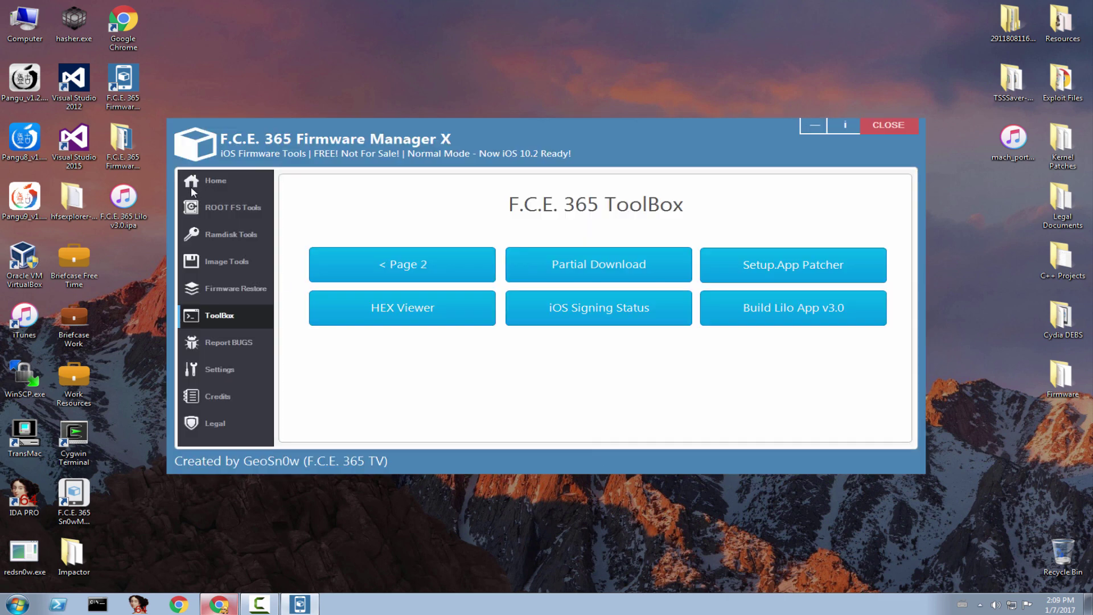
double_click(75, 555)
double_click(302, 211)
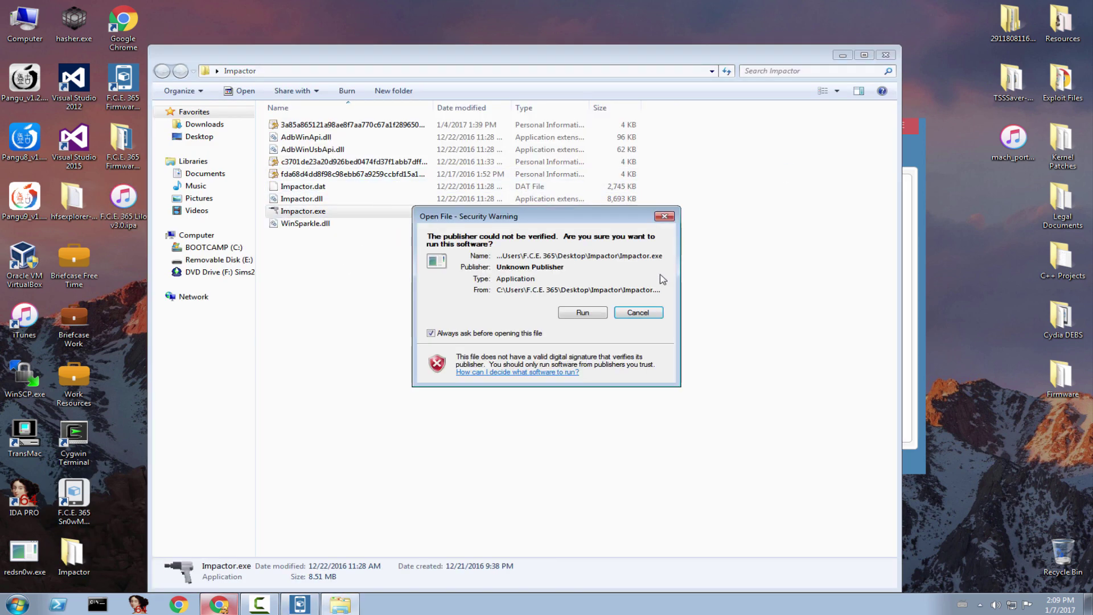
click(601, 312)
click(885, 54)
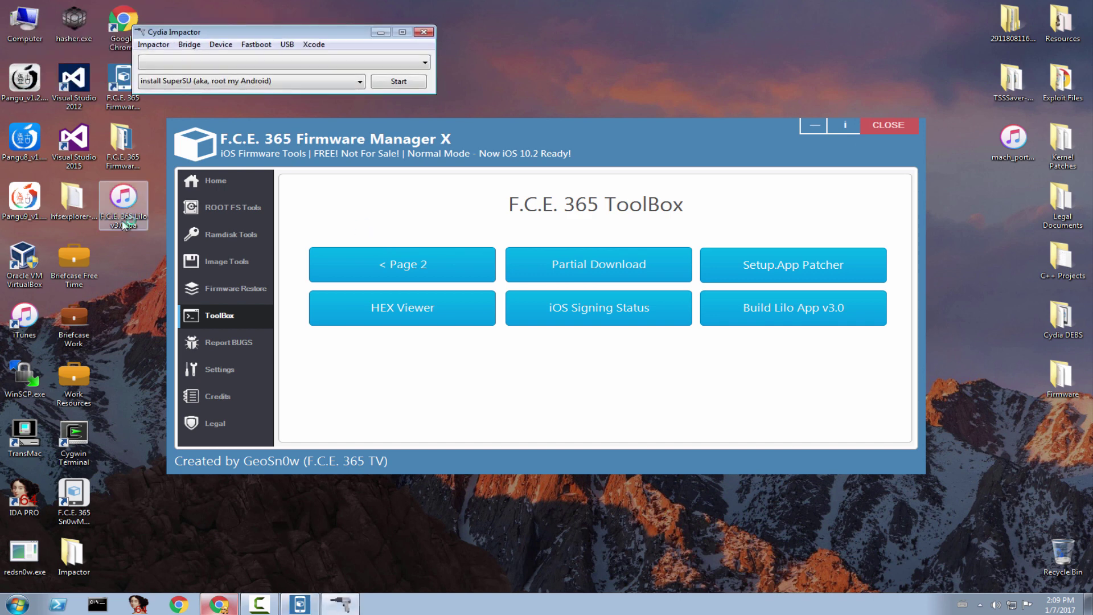
drag(124, 216, 305, 83)
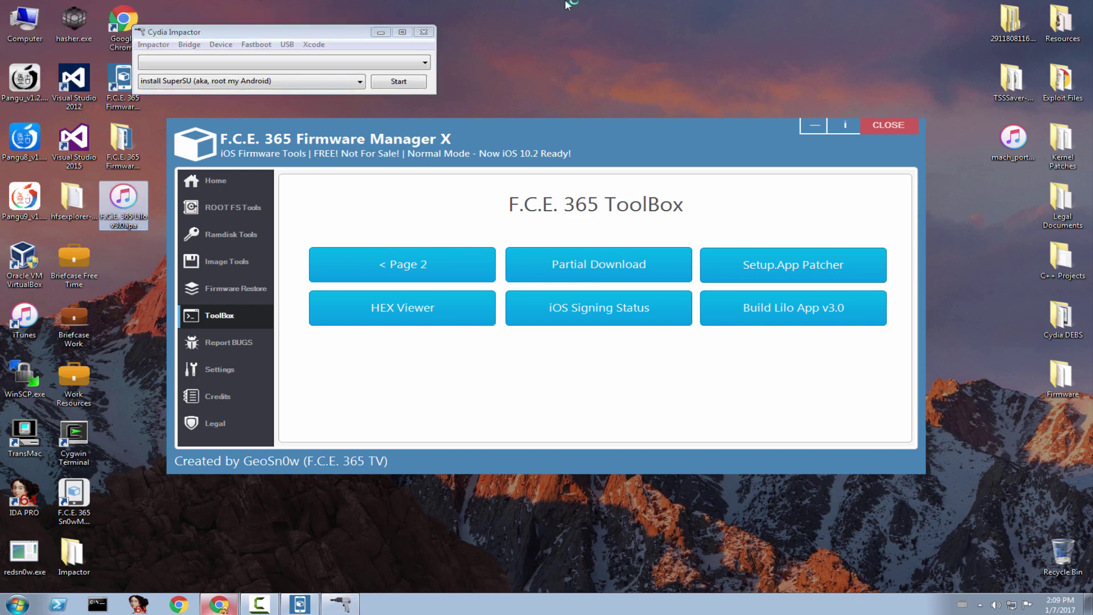
click(423, 32)
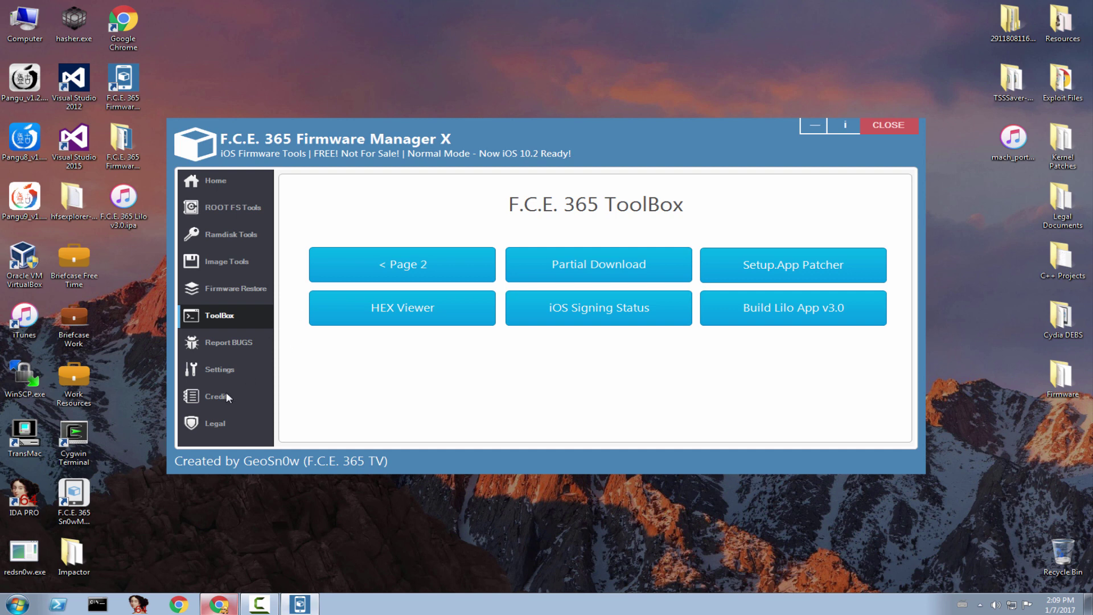
Review the engine and version settings, then show the Report BUGS page listing version 30.0 (X)
click(224, 373)
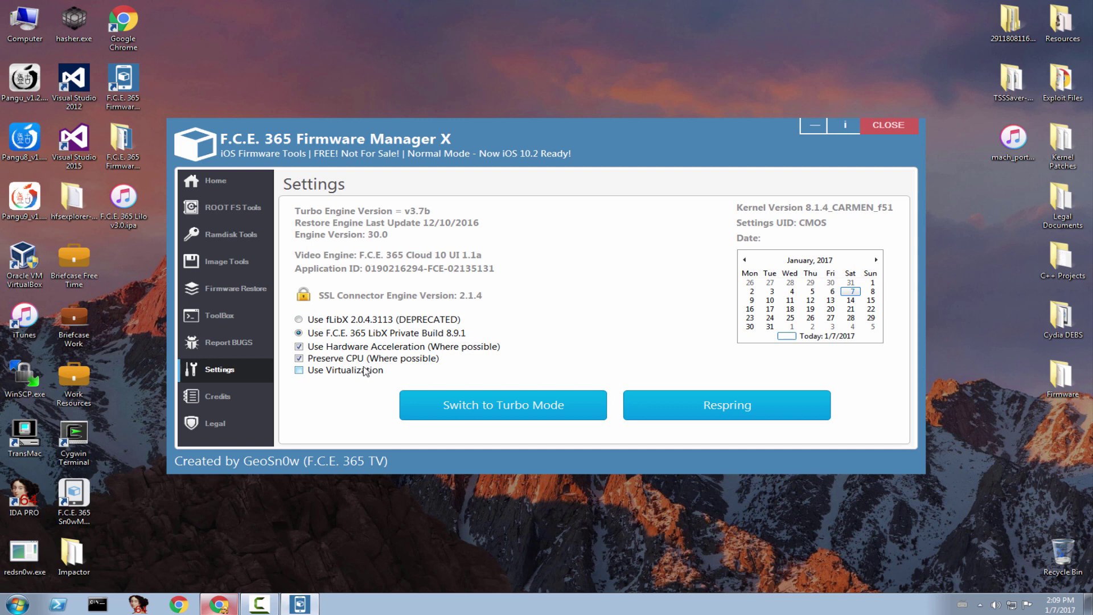
click(230, 314)
click(222, 344)
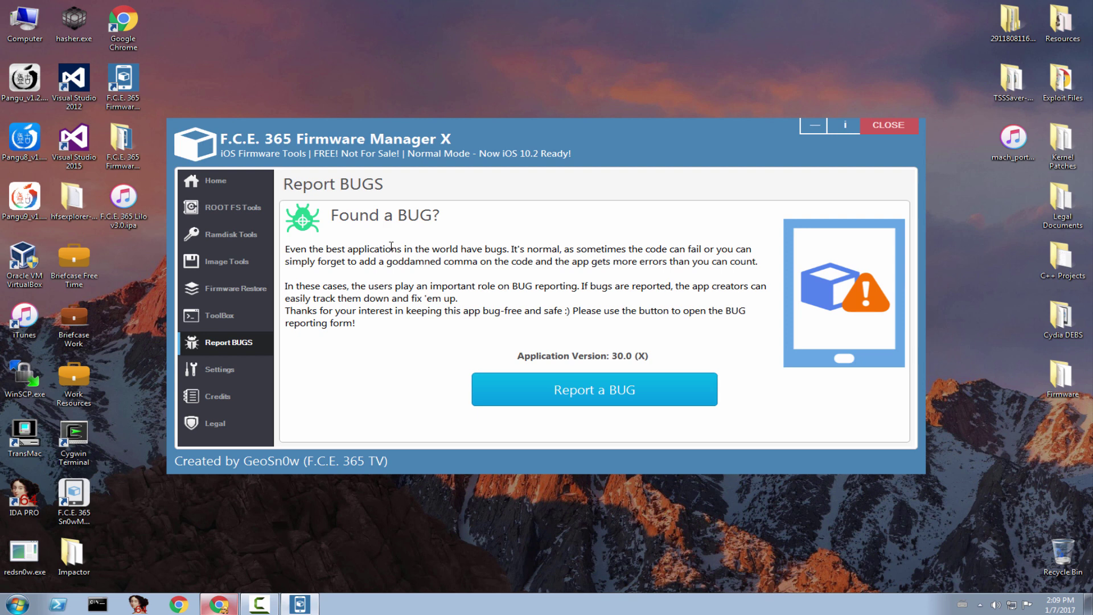
Browse the iOS 10 firmware decryption tools from Home, then close Firmware Manager X
click(255, 174)
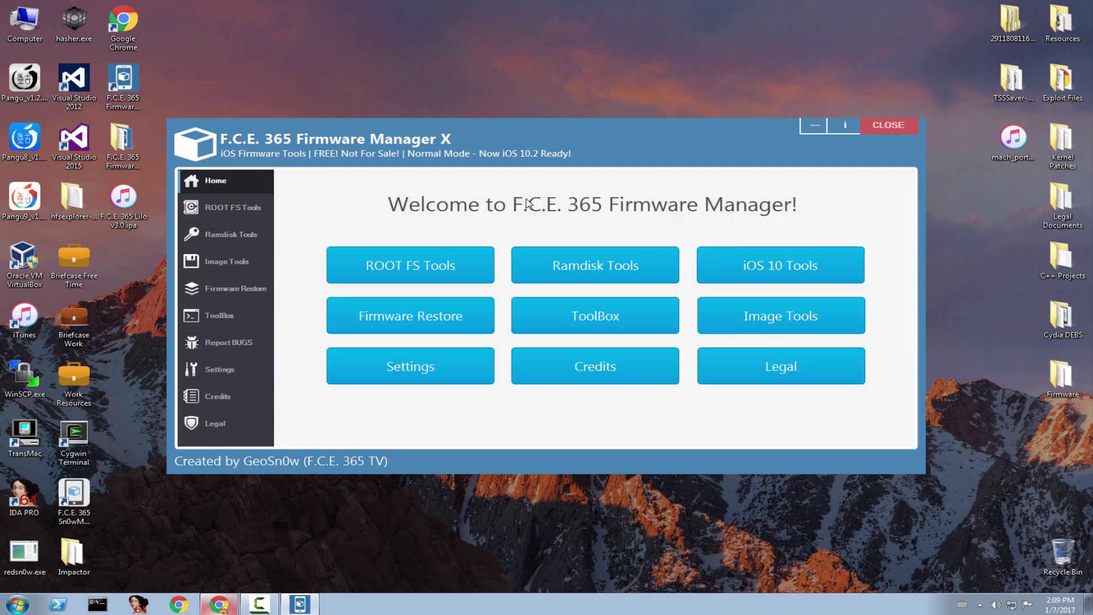
click(770, 251)
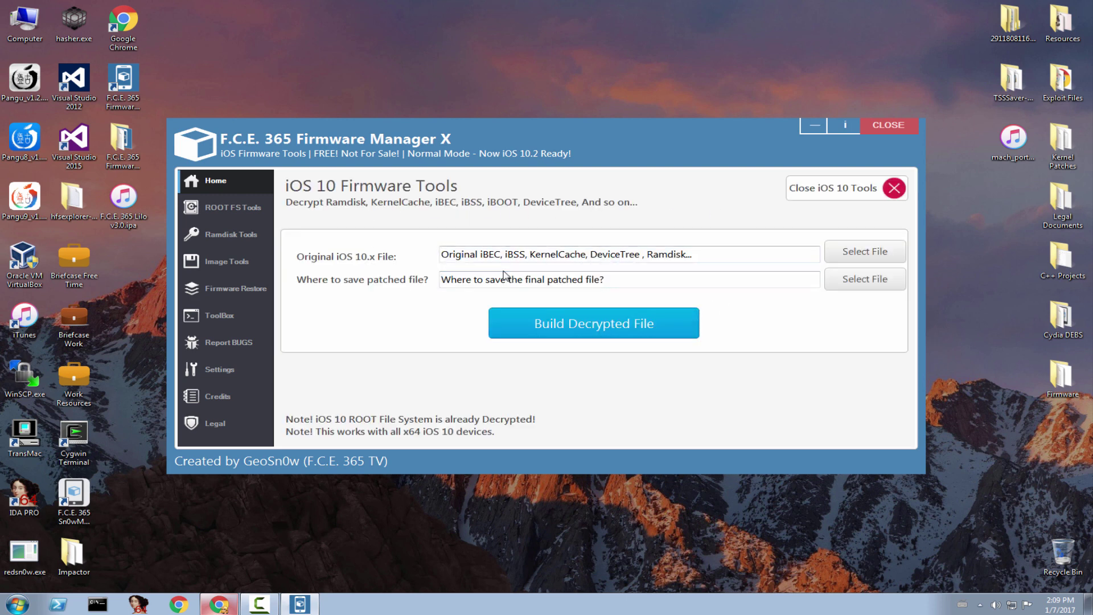
click(889, 125)
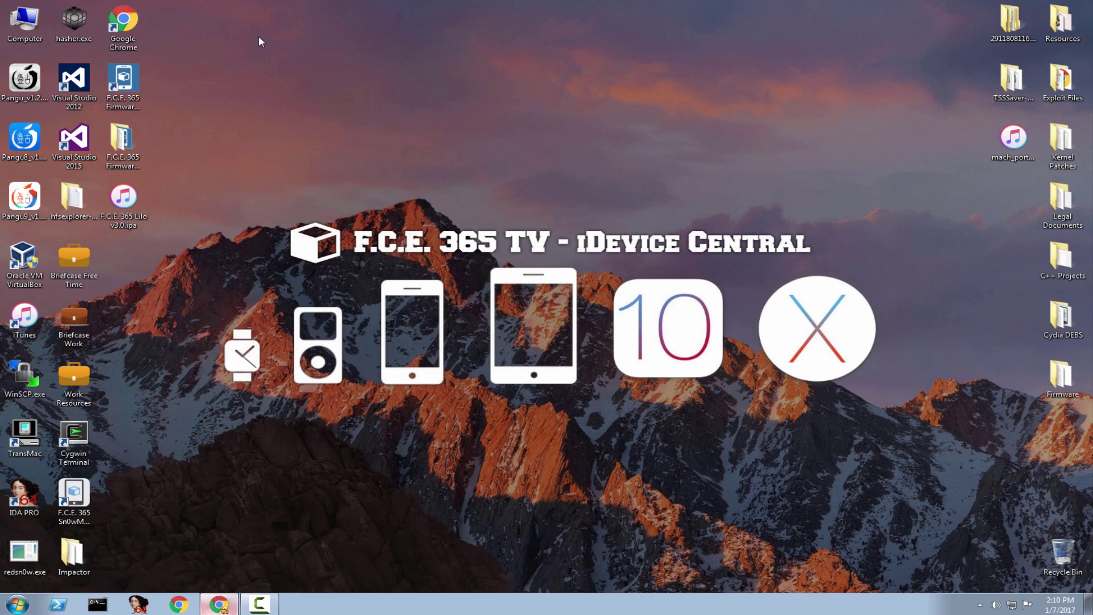
Return to The iPhone Wiki article in Chrome and scroll to the Download table listing X(30.0) WaterVille
click(219, 605)
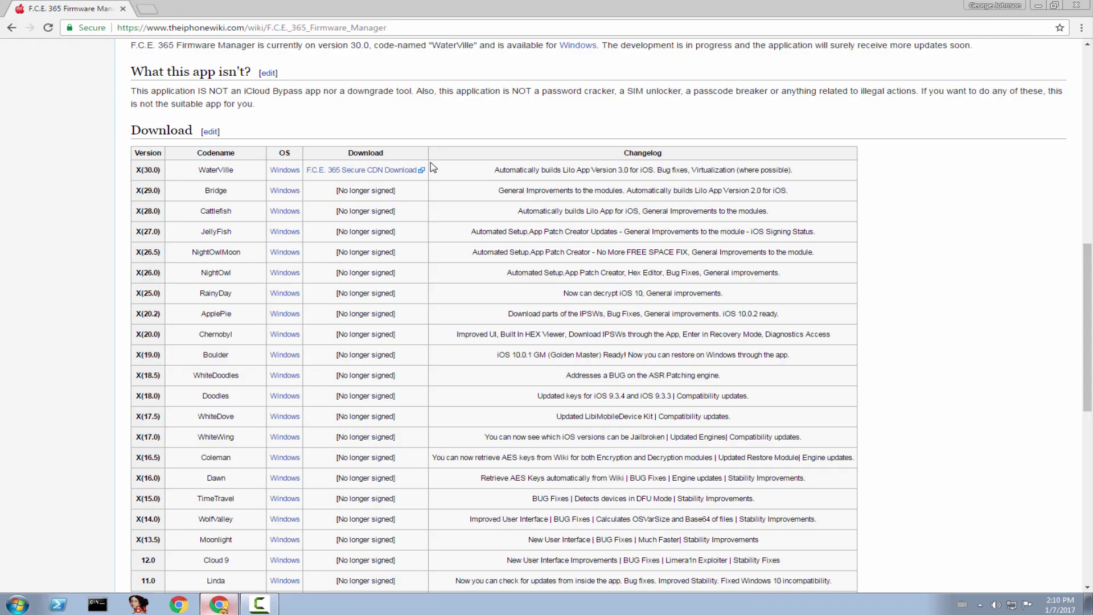
drag(1087, 288, 1087, 82)
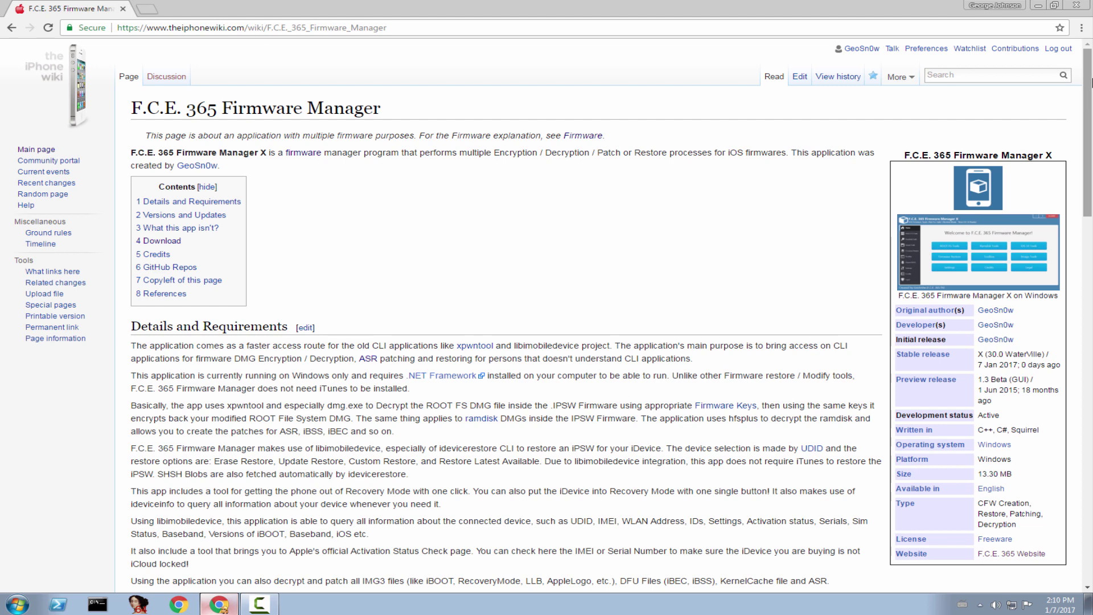
drag(1090, 82, 1065, 270)
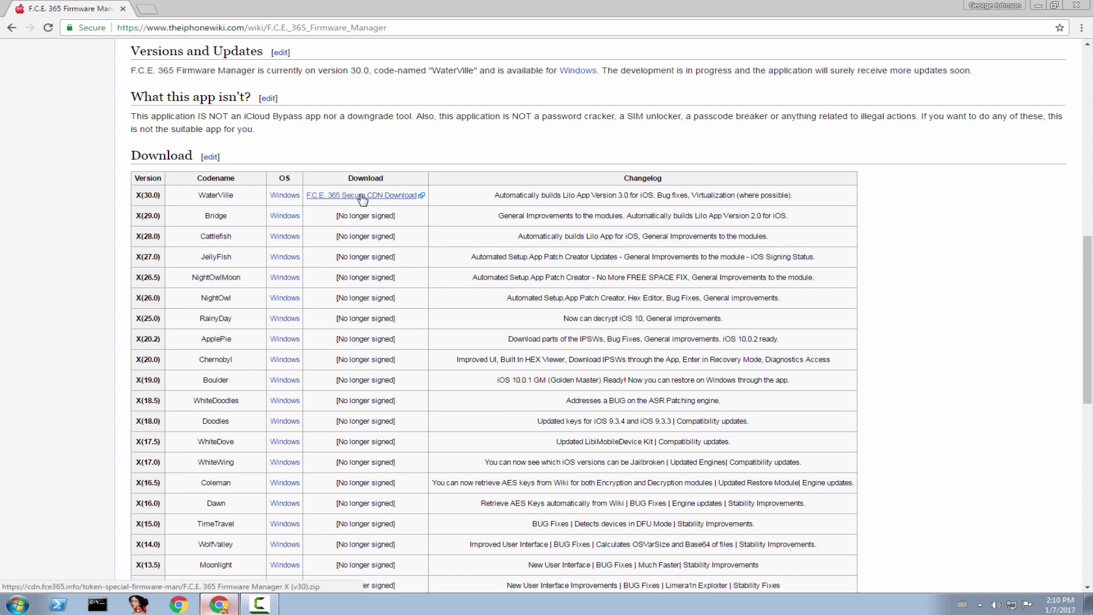
Close Google Chrome, leaving the F.C.E. 365 TV desktop wallpaper visible
click(1075, 4)
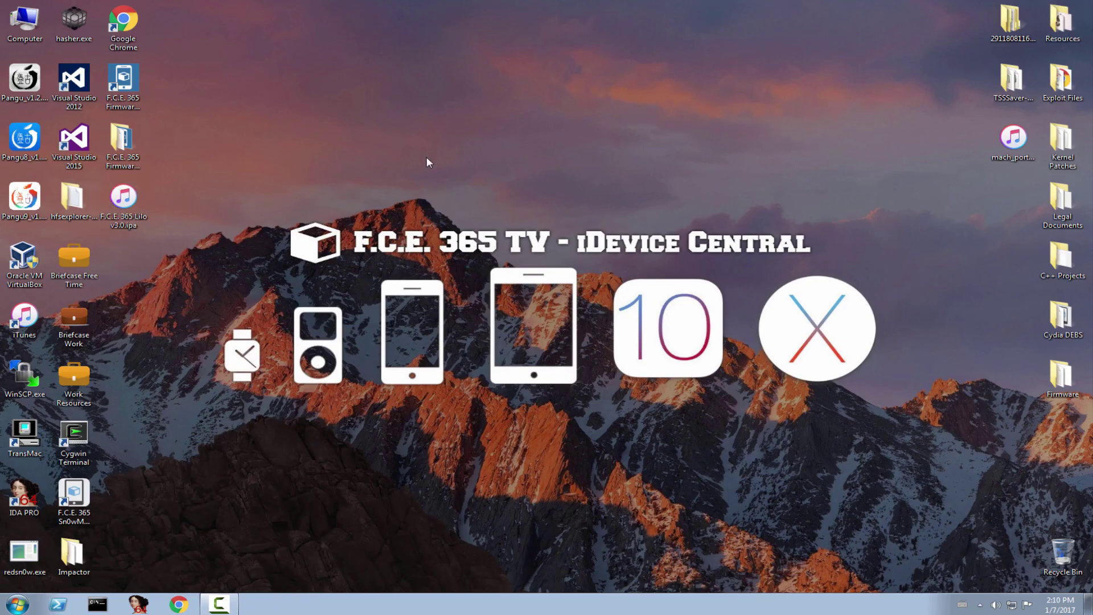